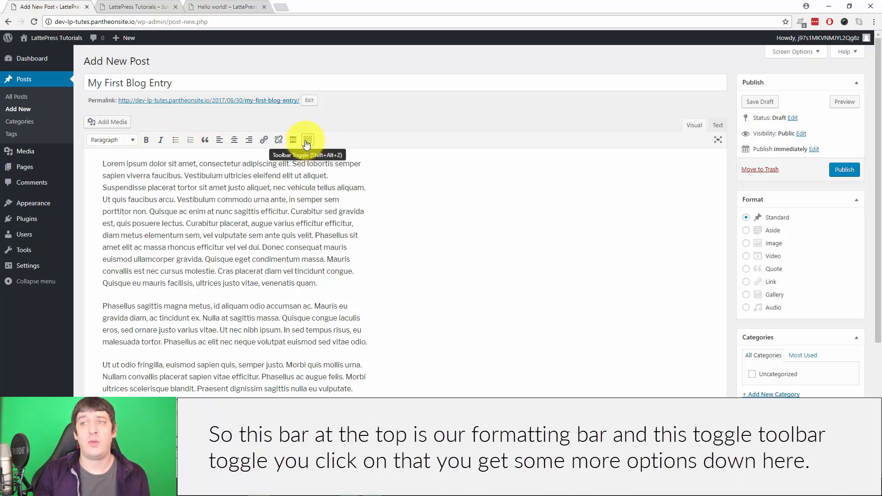
Step: Show the second row of formatting tools, inspect the post's HTML source, and return to the visual editor
click(306, 140)
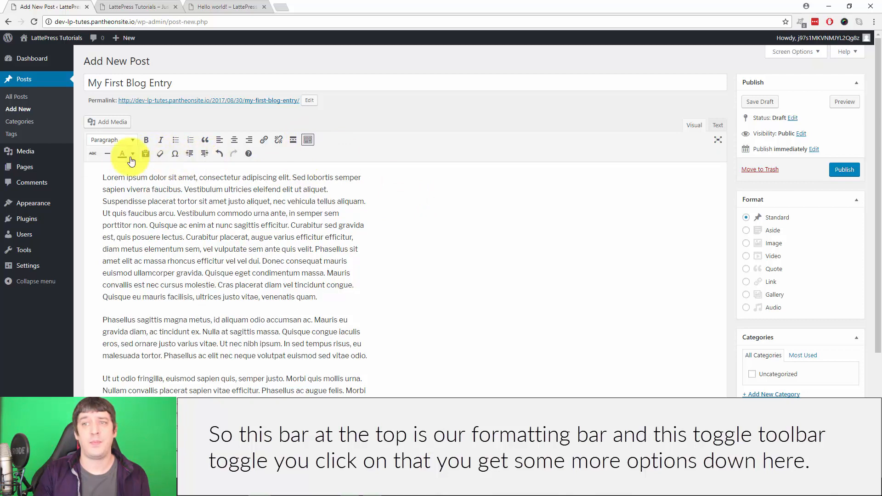
click(177, 202)
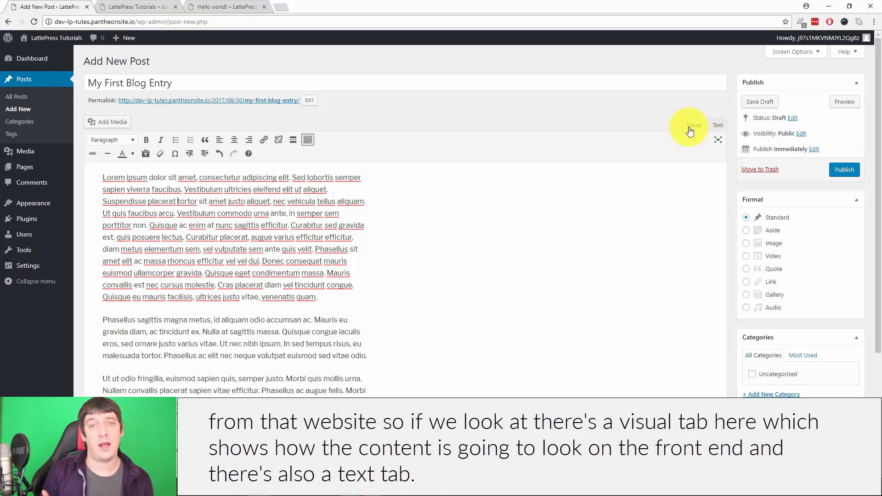
click(718, 131)
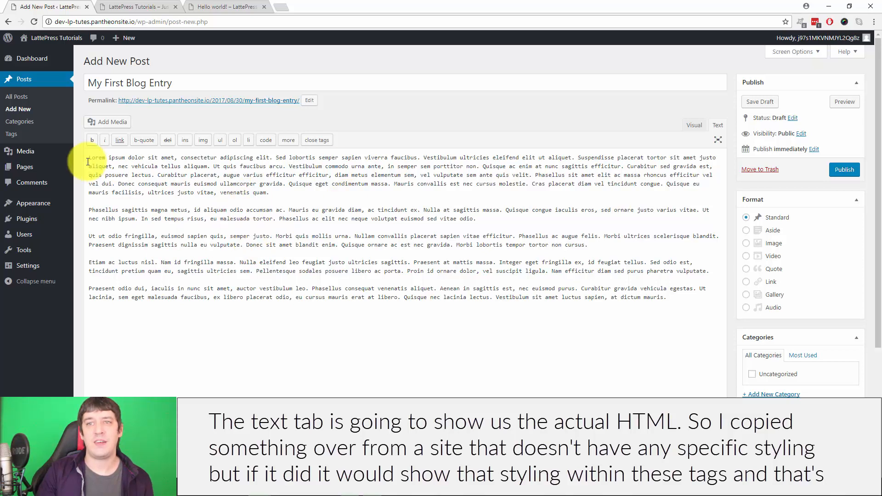
click(692, 126)
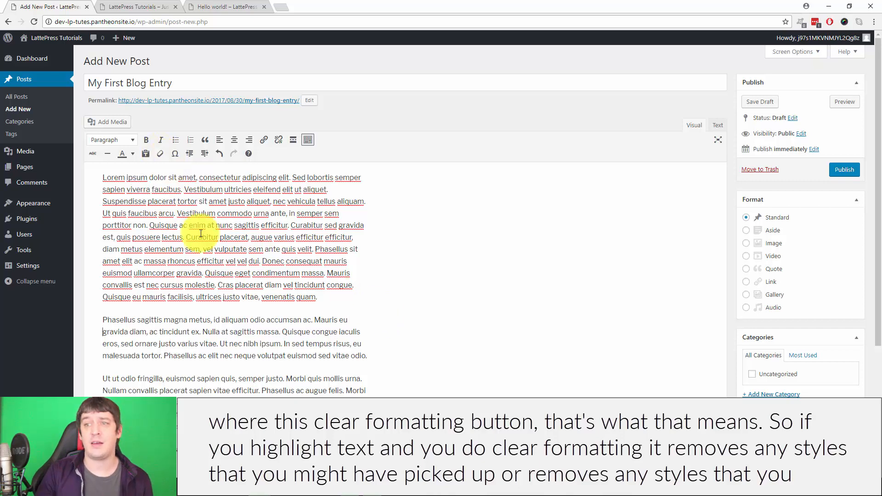
Step: Make the first three sentences of the opening paragraph, ending at "elit ut aliquet.", bold and italic
key(ctrl+shift+Home)
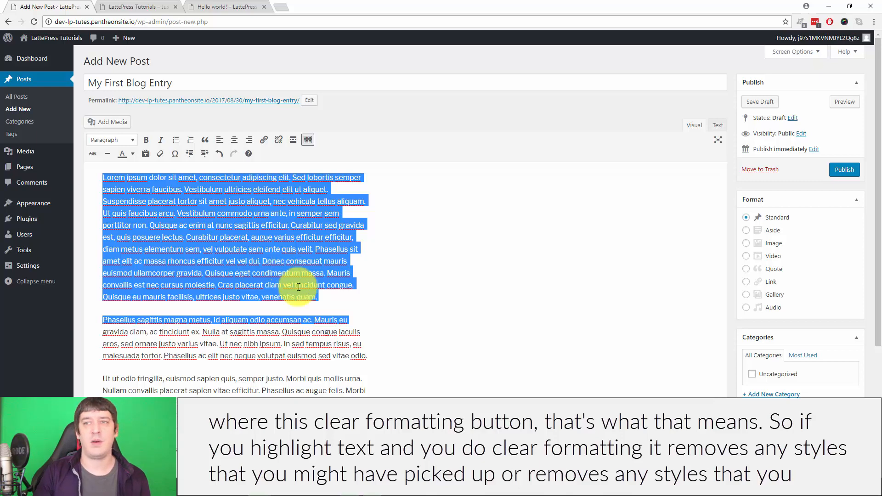
click(318, 321)
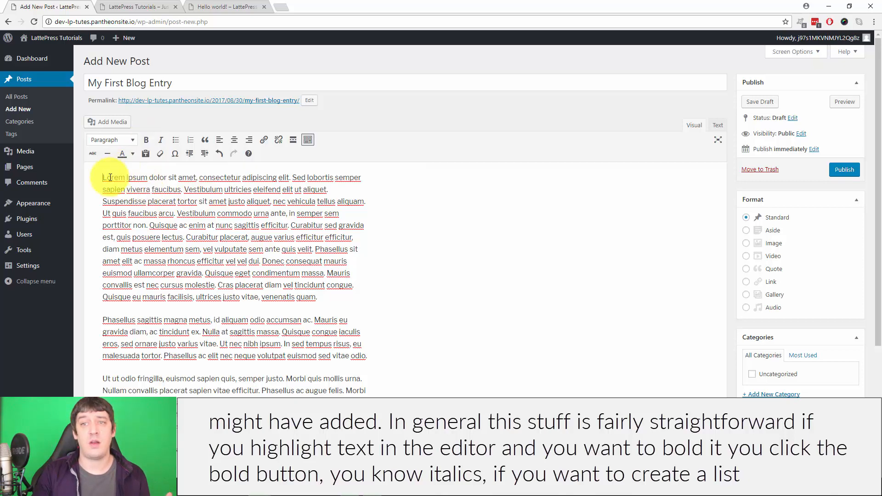
drag(107, 177, 329, 189)
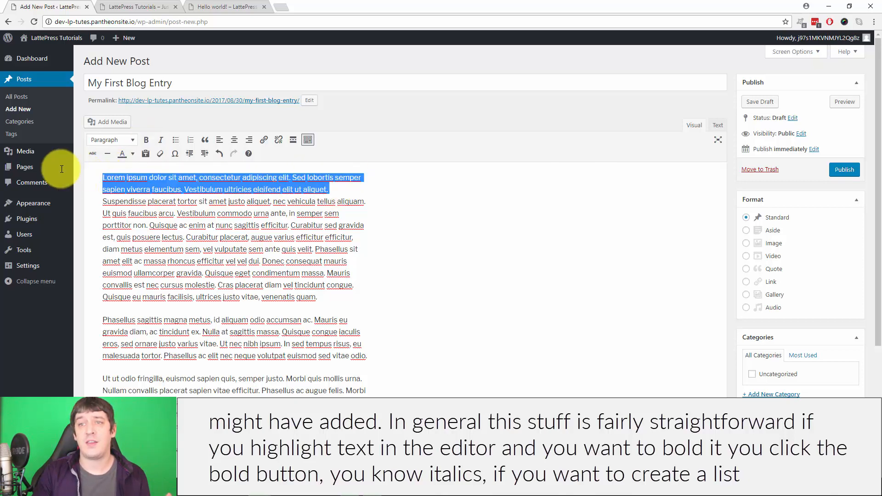
click(153, 142)
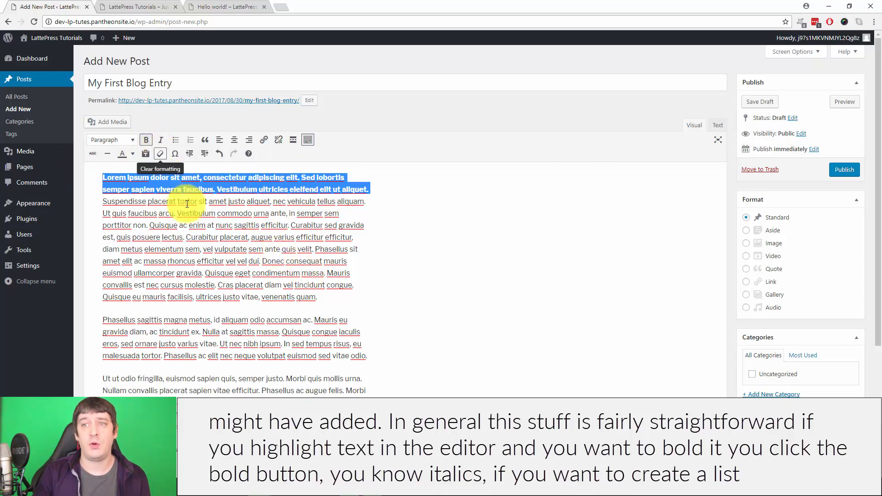
click(161, 140)
Step: Add a bulleted list below the first paragraph with "List Item" as its first entry and an empty second bullet
click(335, 301)
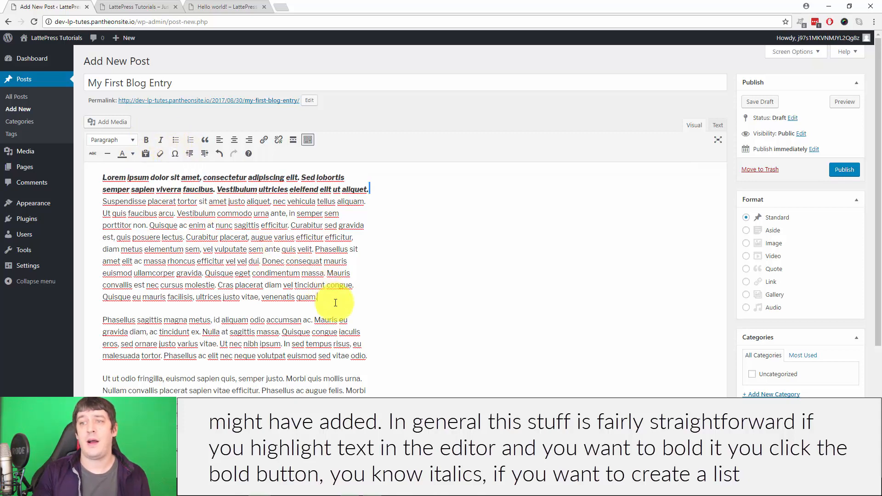
key(Return)
click(177, 118)
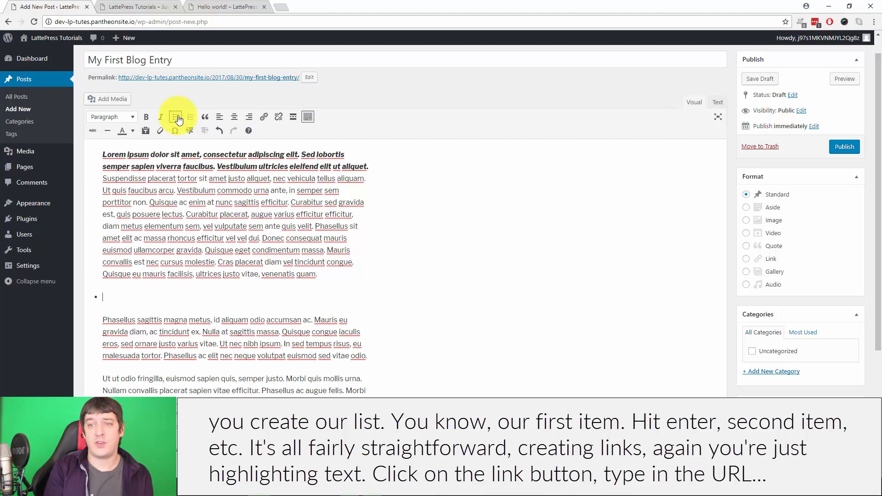
text(List Item)
key(Return)
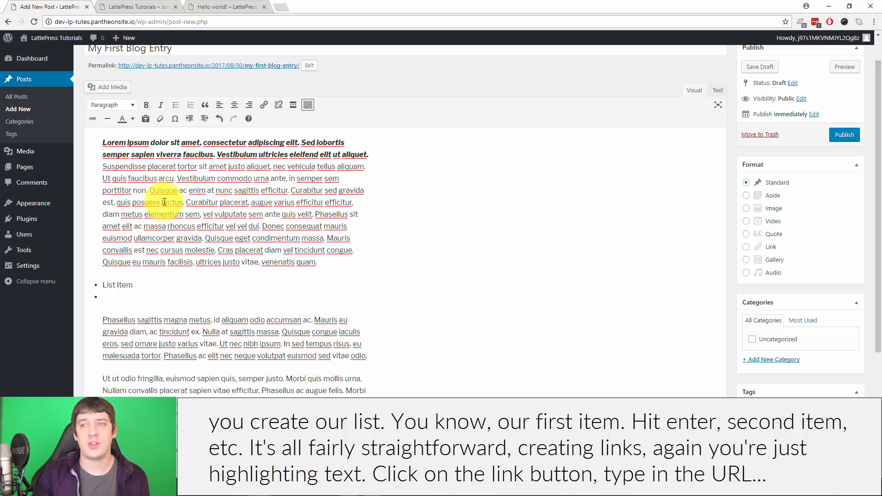
Step: Link the words "lectus. Curabitur placerat, augue" in the first paragraph to google.com
drag(162, 202, 276, 203)
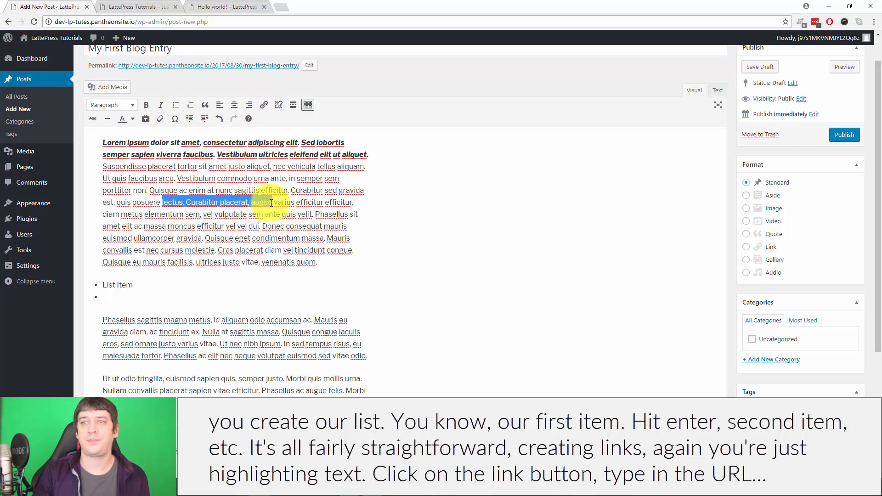
click(264, 104)
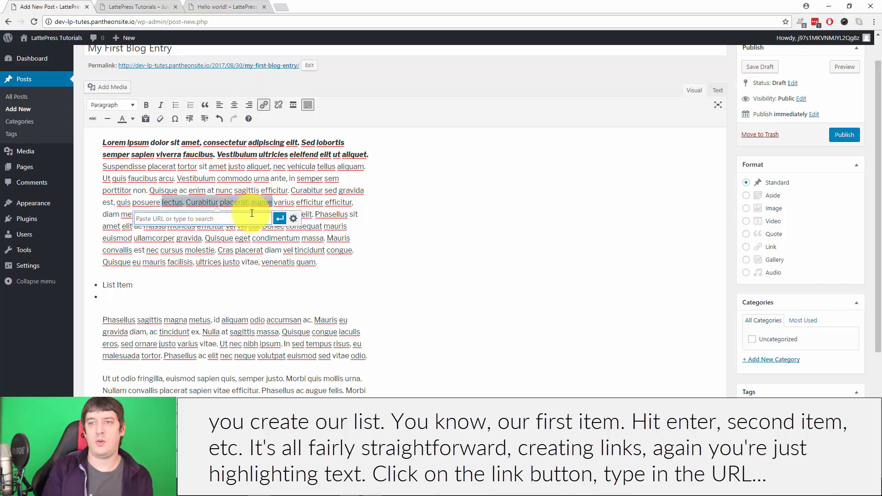
text(google.com)
key(Return)
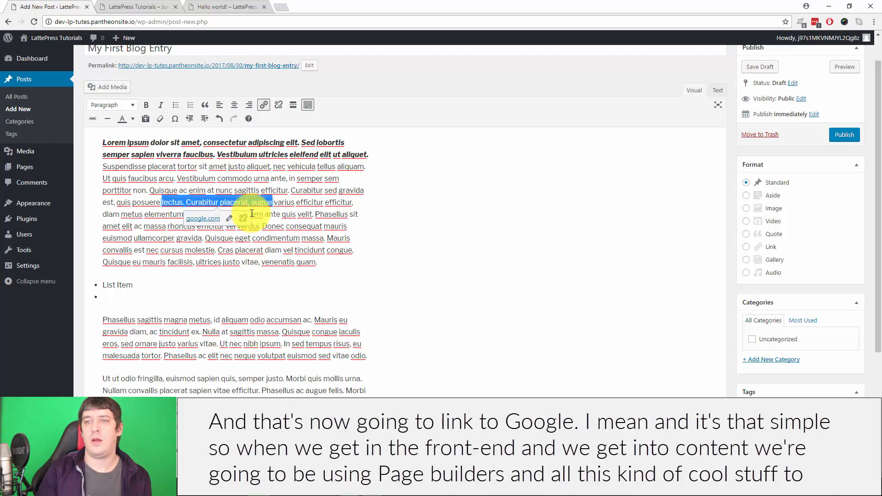
click(347, 226)
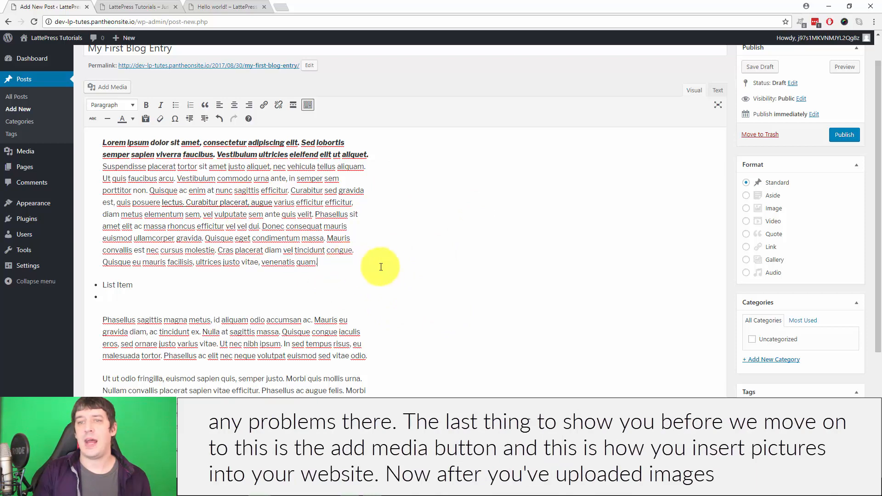
Step: Upload gluten.jpg from the computer and insert it at medium size on a new line below the first paragraph
key(Return)
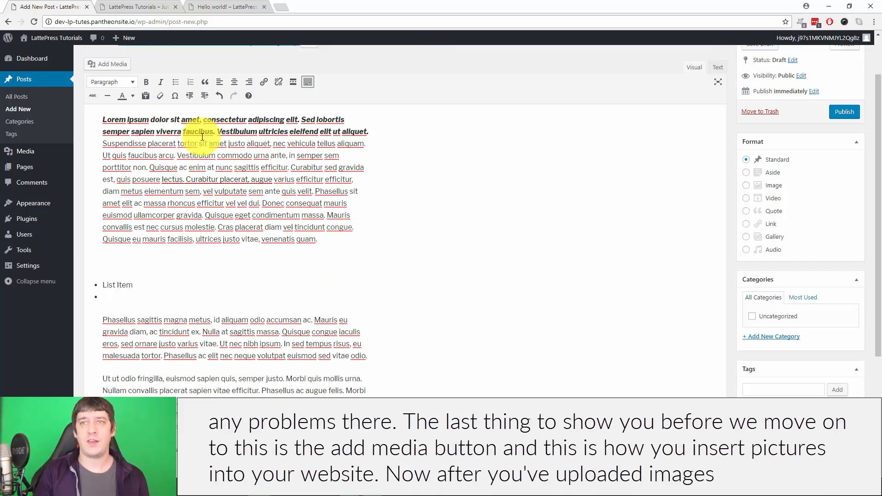
click(107, 65)
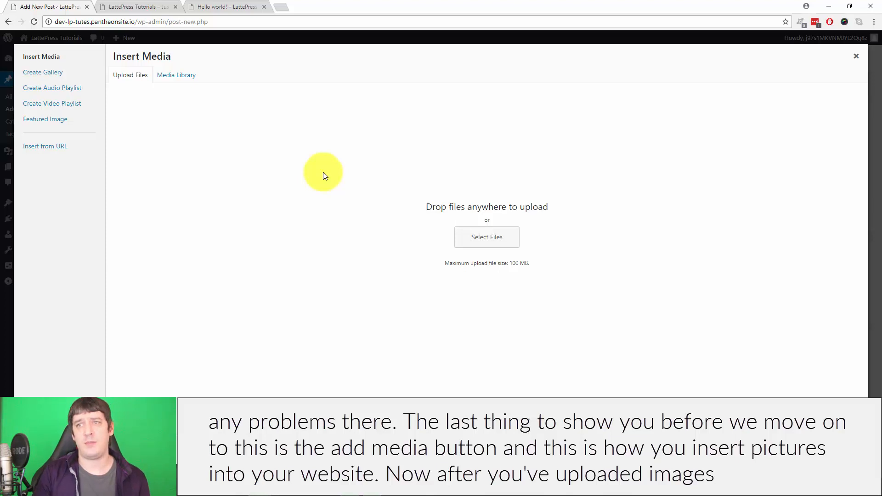
click(169, 77)
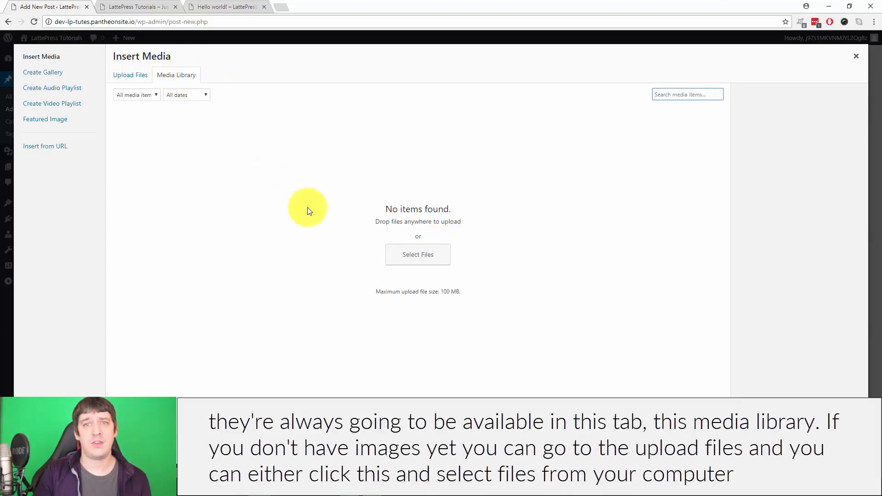
click(132, 77)
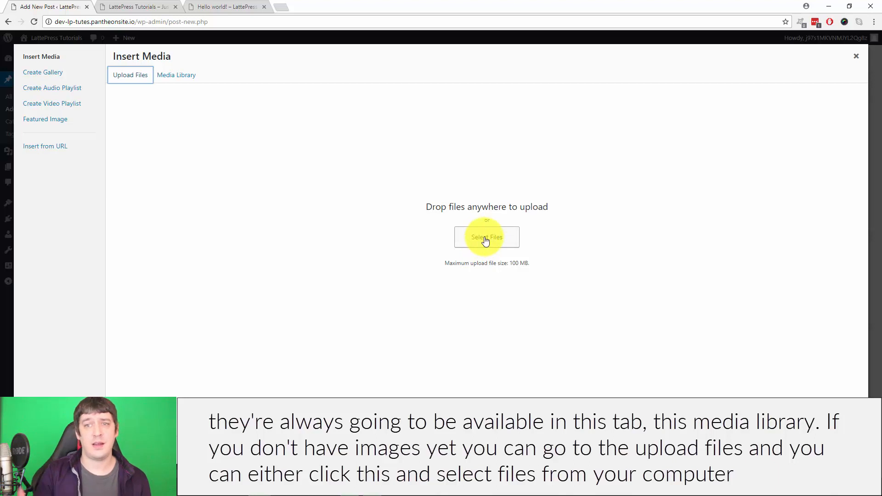
click(223, 484)
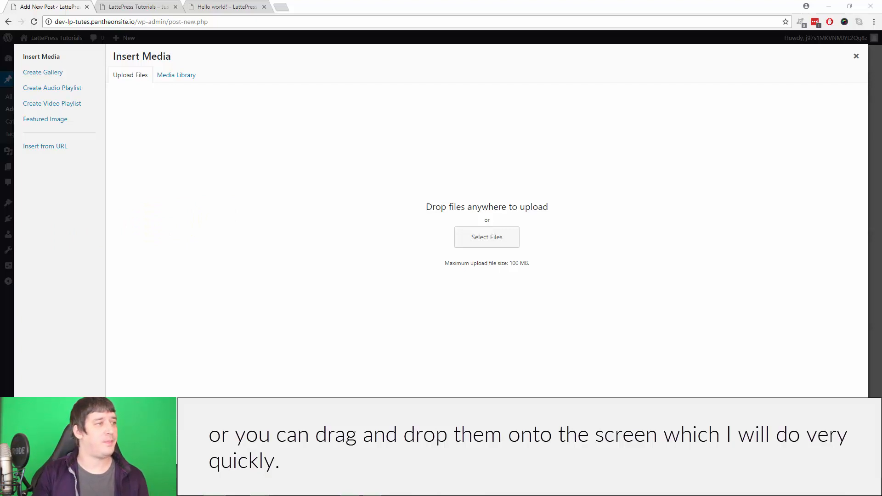
drag(207, 217, 230, 247)
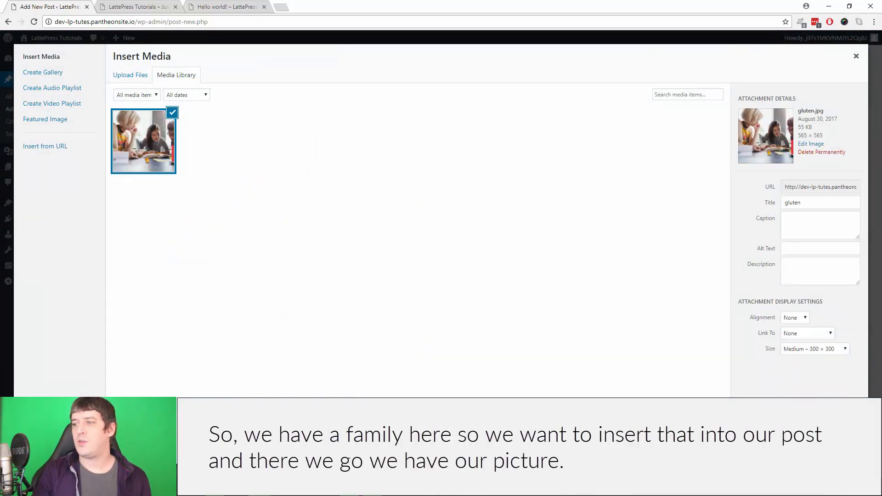
click(832, 450)
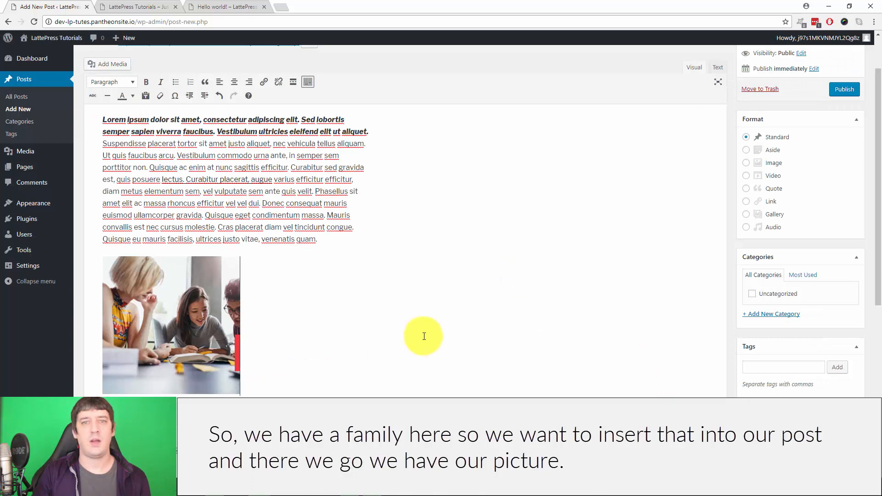
Step: Examine the uploaded image's URL, title, alignment, link and size options in the media library, and close it without inserting anything
click(102, 64)
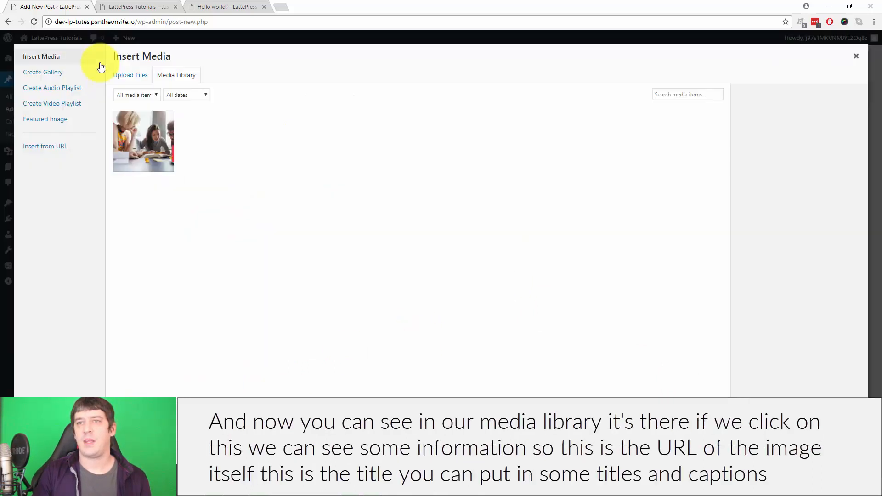
click(143, 146)
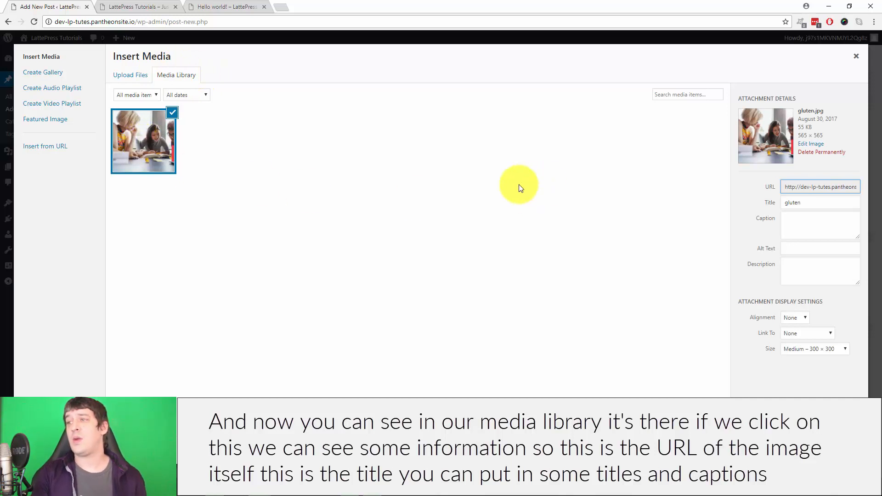
drag(784, 186, 880, 201)
click(813, 202)
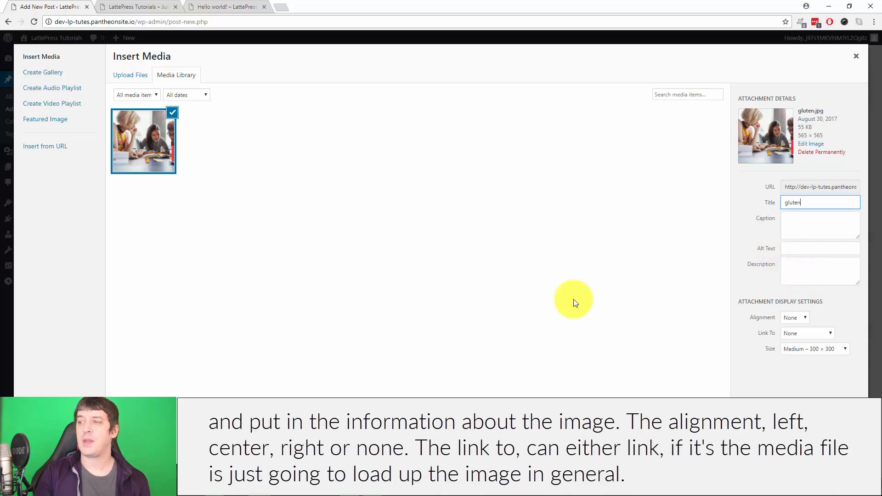
click(793, 318)
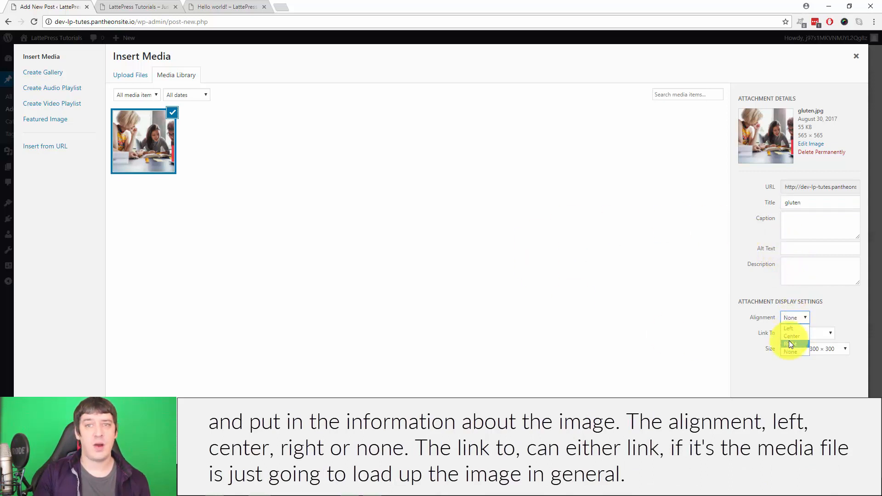
click(780, 377)
click(813, 333)
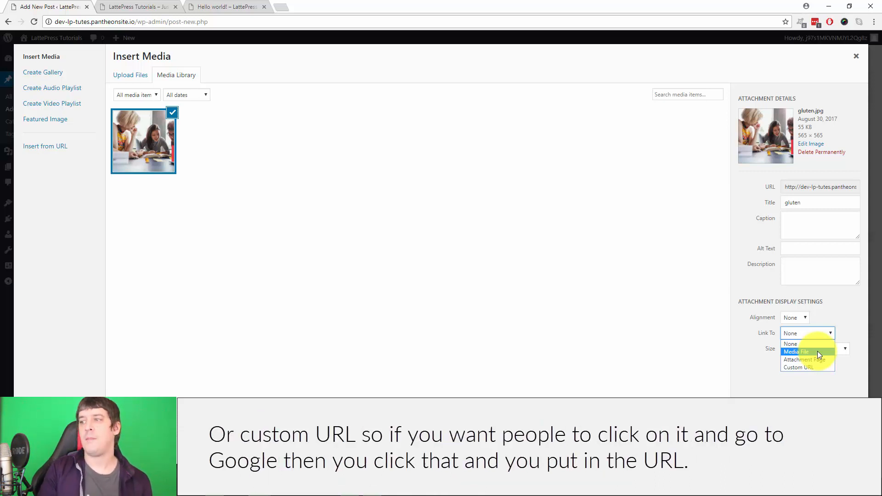
click(785, 393)
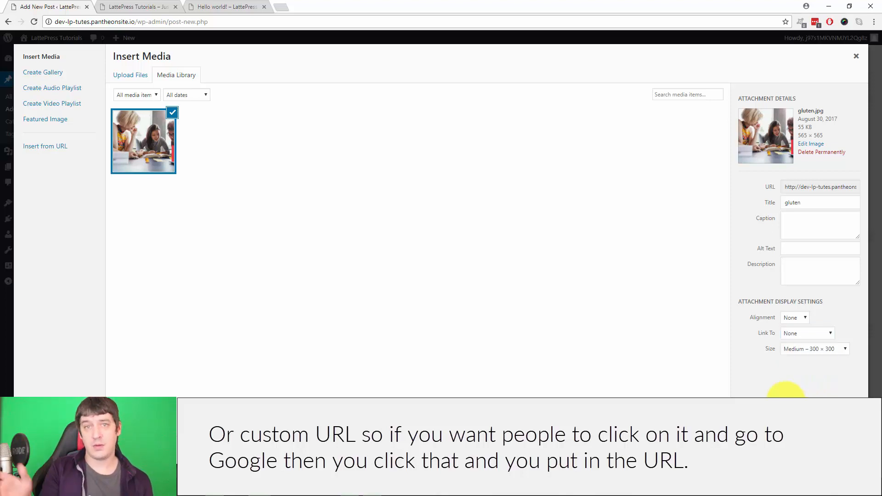
click(811, 349)
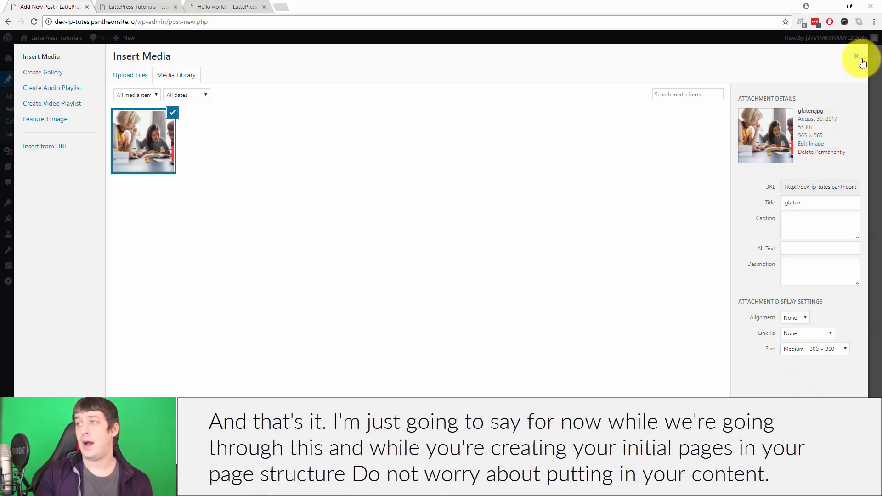
click(856, 55)
Step: Look over the post and try the distraction-free writing mode, switching it off again
scroll(473, 258, up, 1)
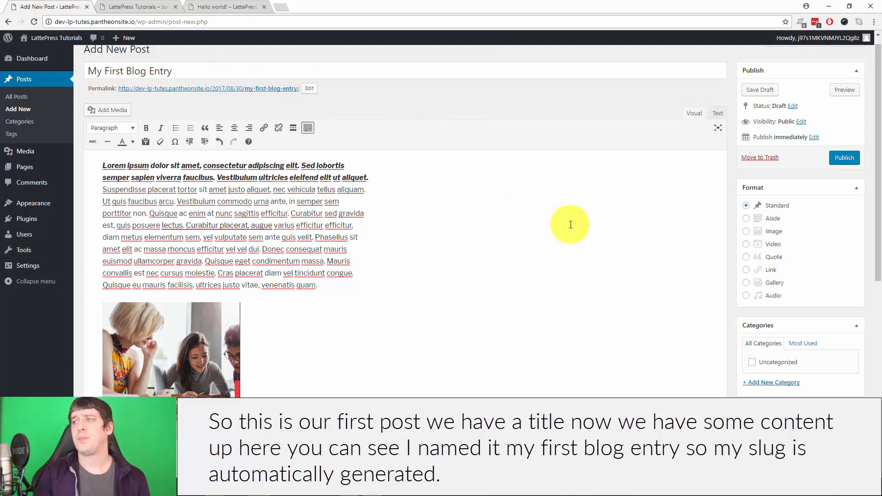
scroll(666, 225, down, 2)
scroll(666, 225, up, 2)
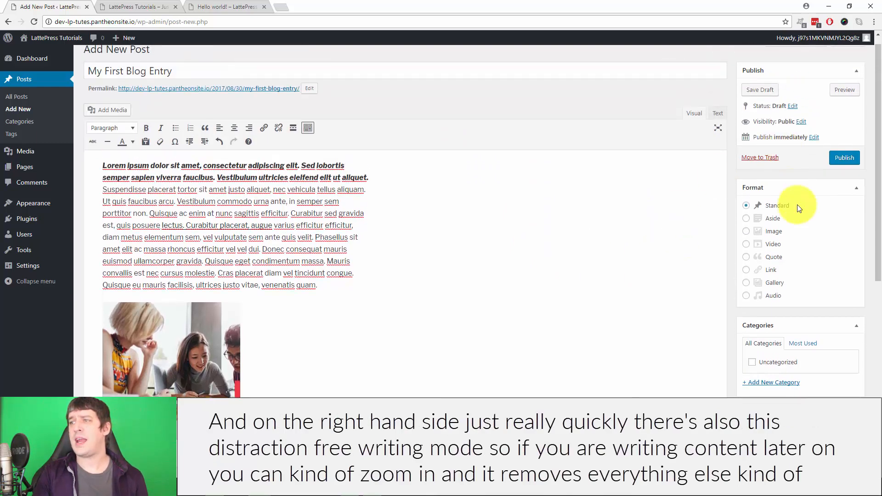
scroll(780, 163, down, 2)
scroll(781, 152, up, 1)
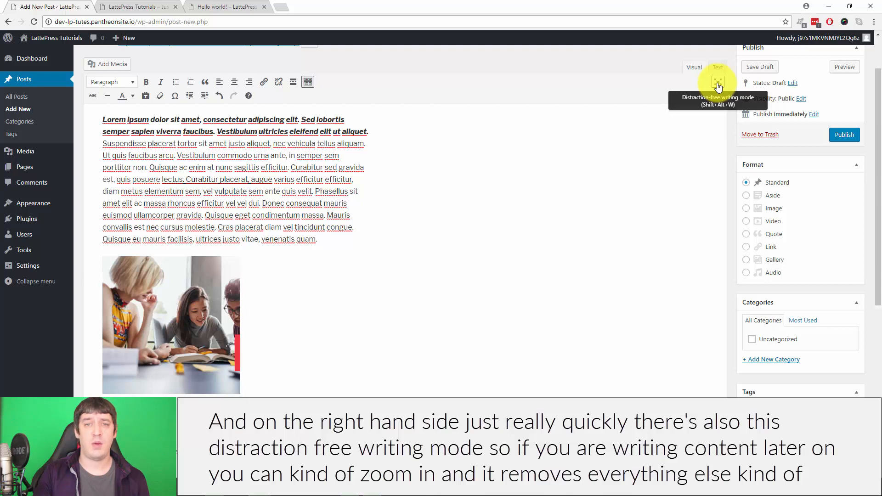
click(717, 85)
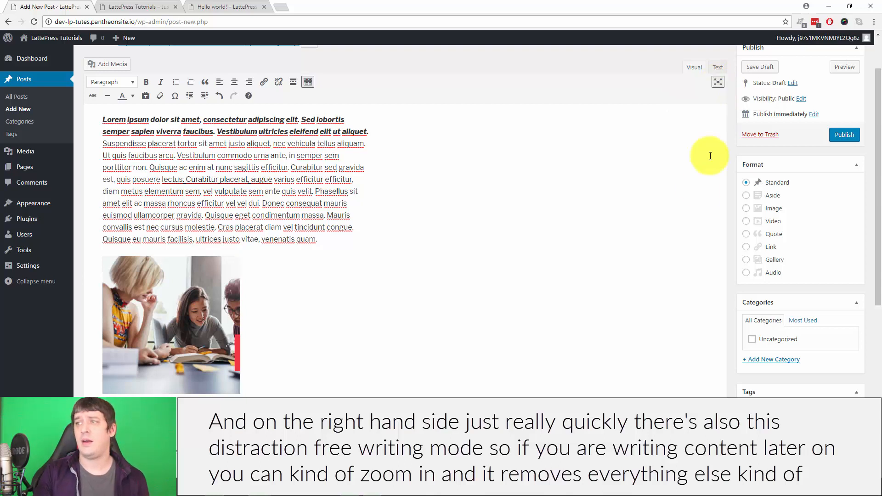
mouse_move(751, 127)
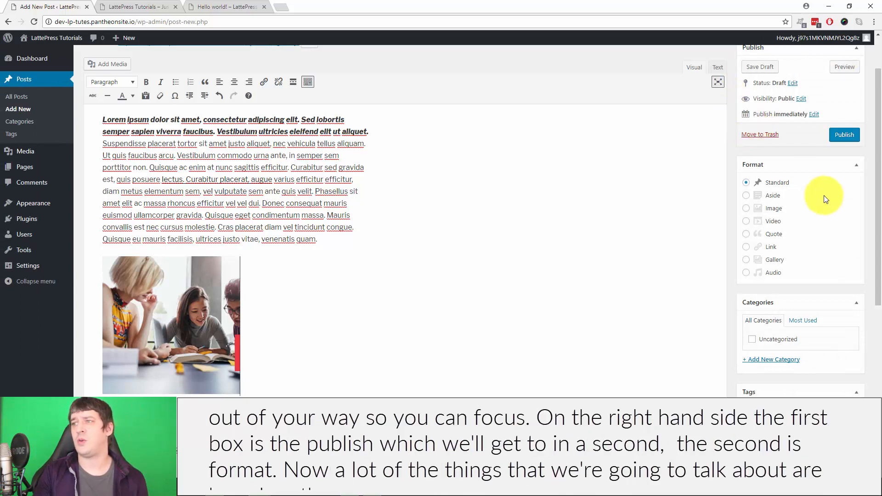
click(717, 83)
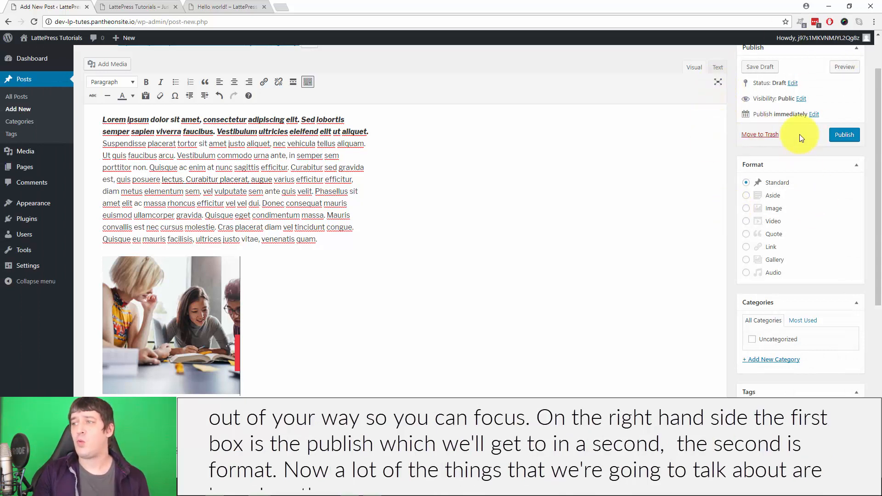
Step: Look over the post's publish and format options and compare the sidebar widgets on the published Hello world! post
scroll(797, 182, up, 2)
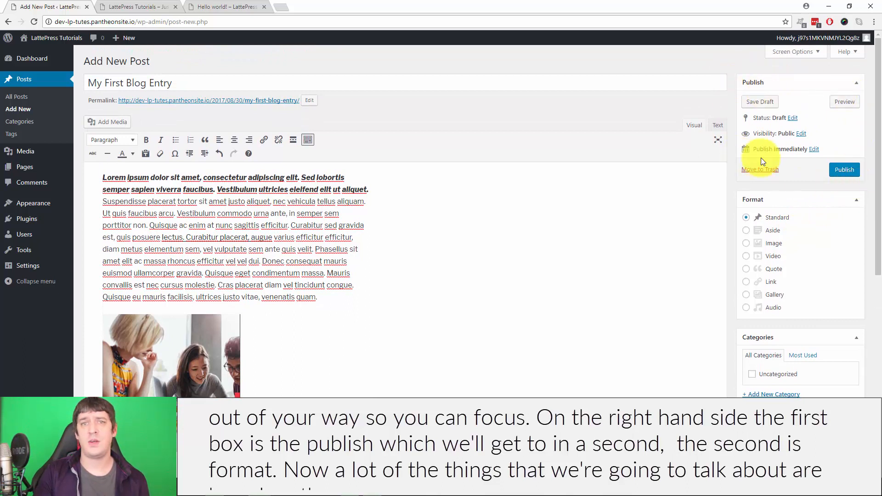
scroll(799, 202, down, 1)
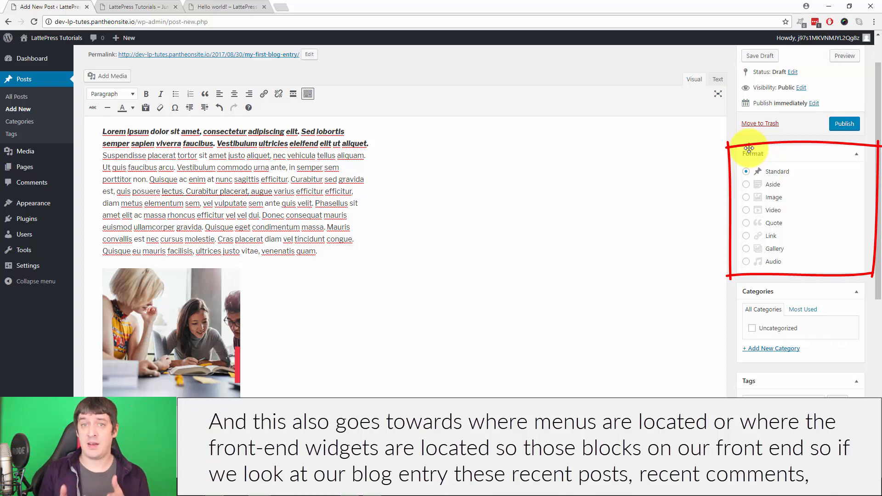
click(222, 5)
scroll(547, 104, down, 3)
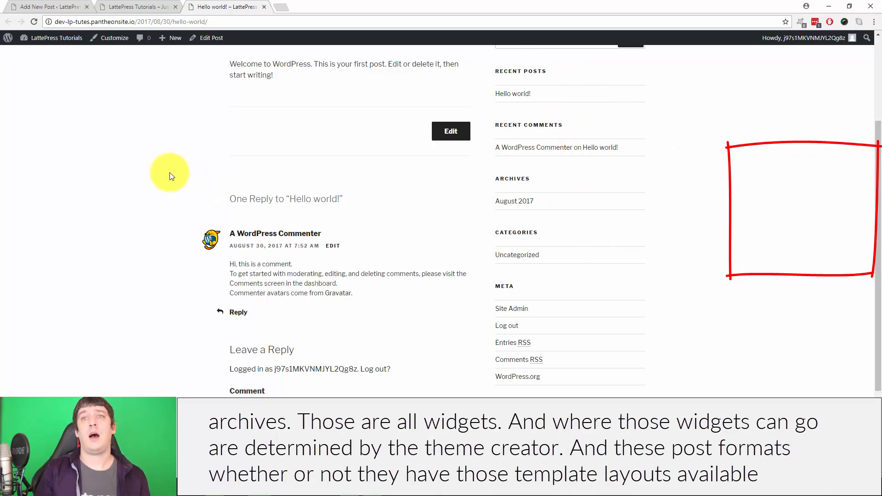
click(50, 6)
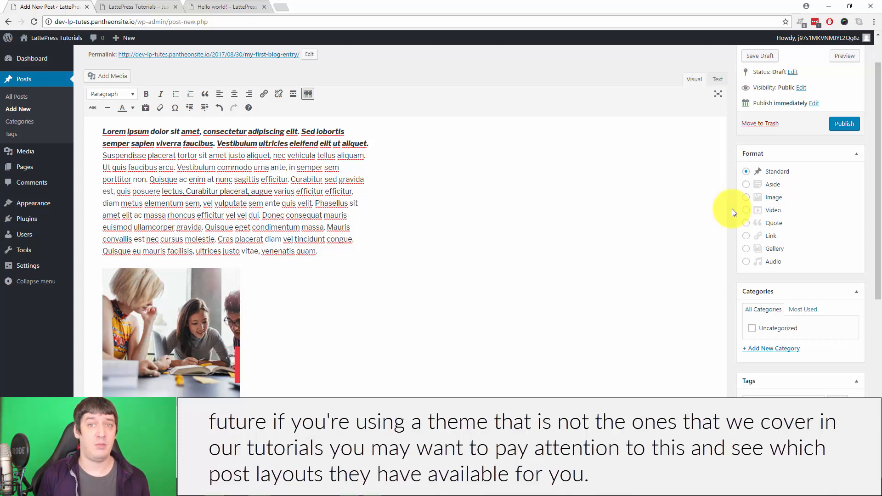
Step: Collapse the Format box and add Breakfast, Lunch and Dinner as new categories for the post
click(856, 153)
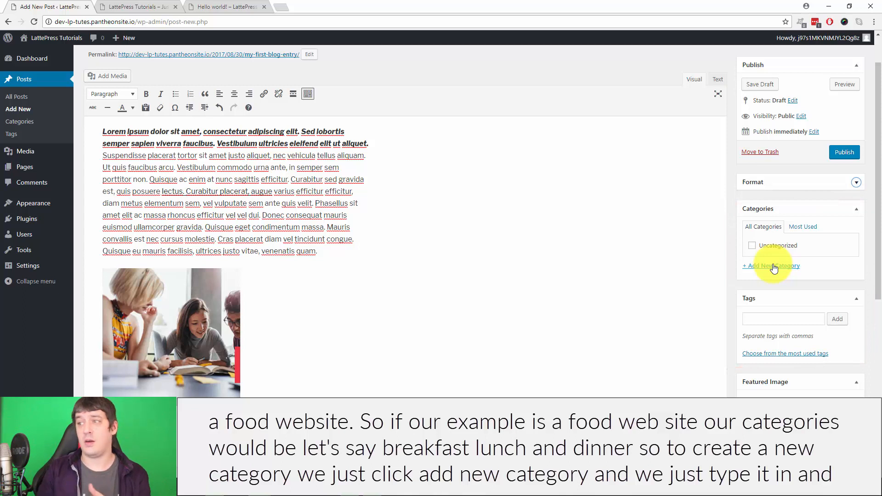
click(774, 268)
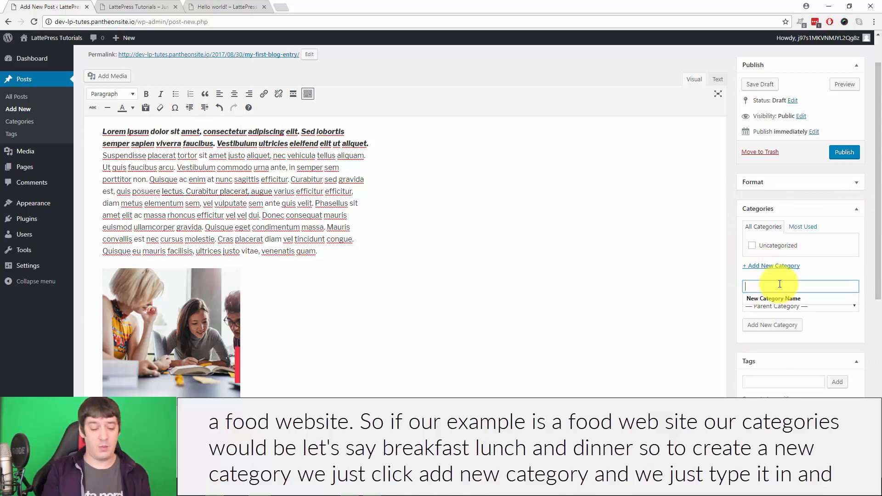
text(Breakfast)
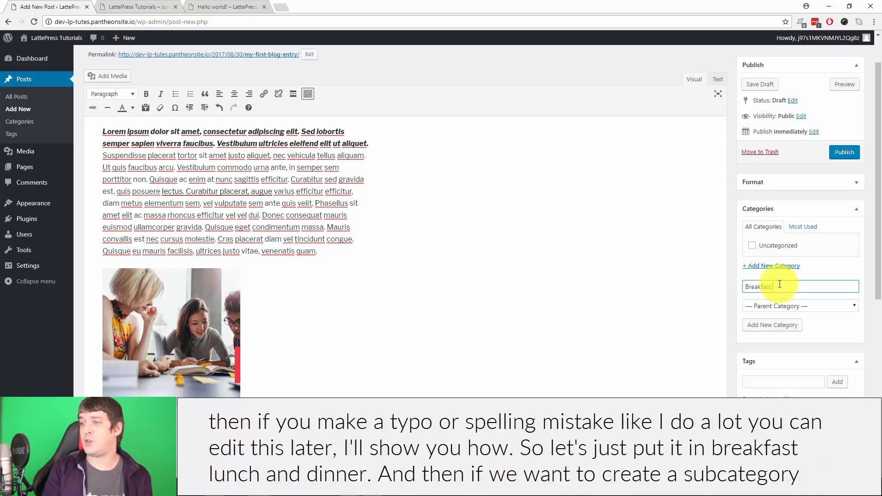
click(780, 325)
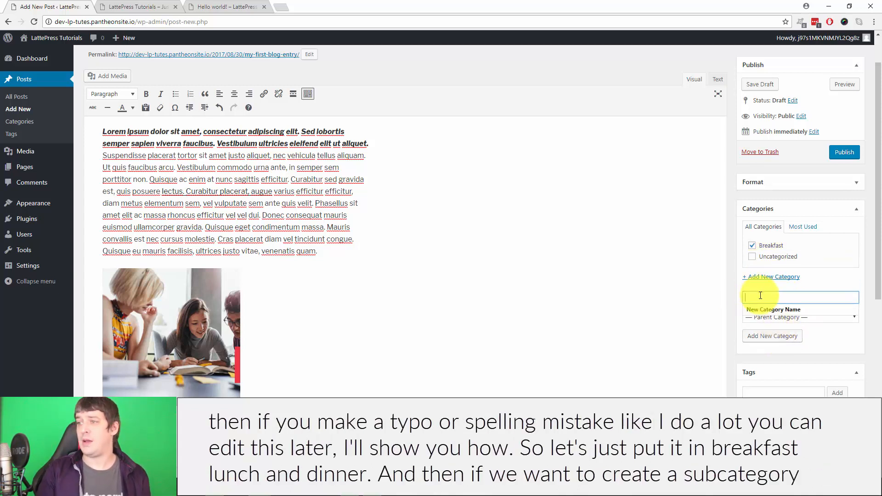
text(Lunch)
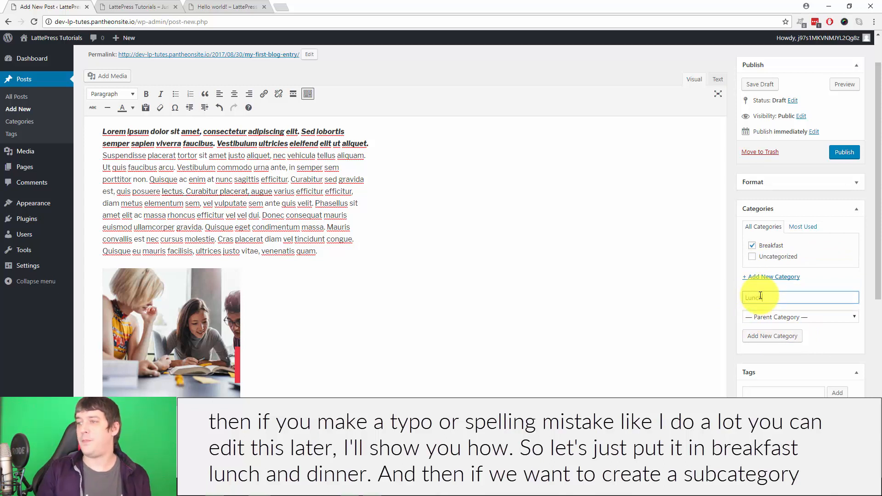
click(773, 336)
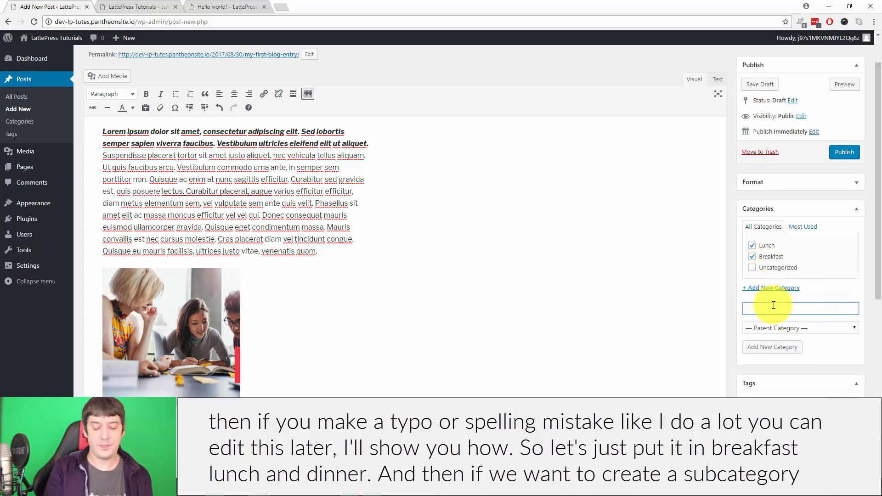
text(Dinner)
click(773, 347)
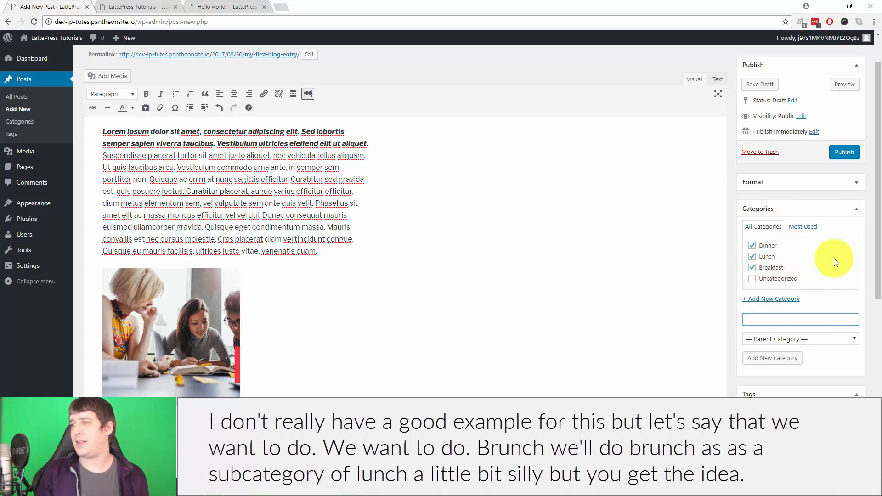
Step: Add a new category named Brunch with Lunch as its parent category
text(Brunch)
click(804, 343)
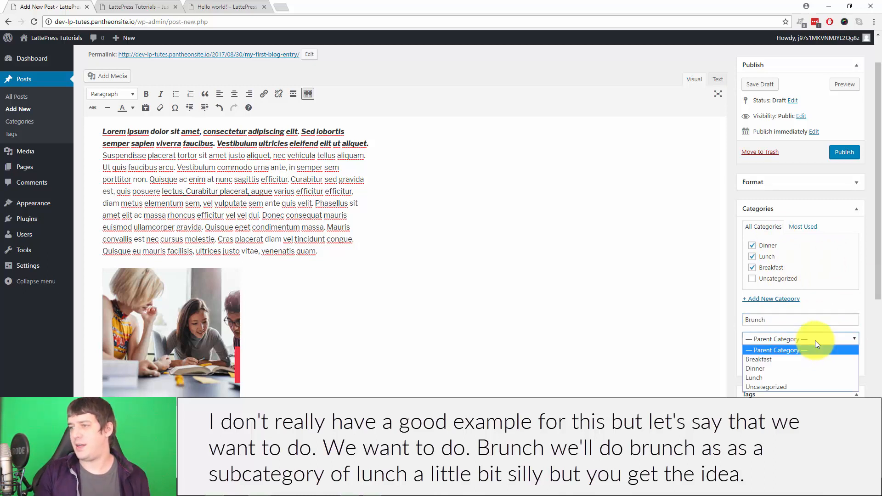
click(786, 377)
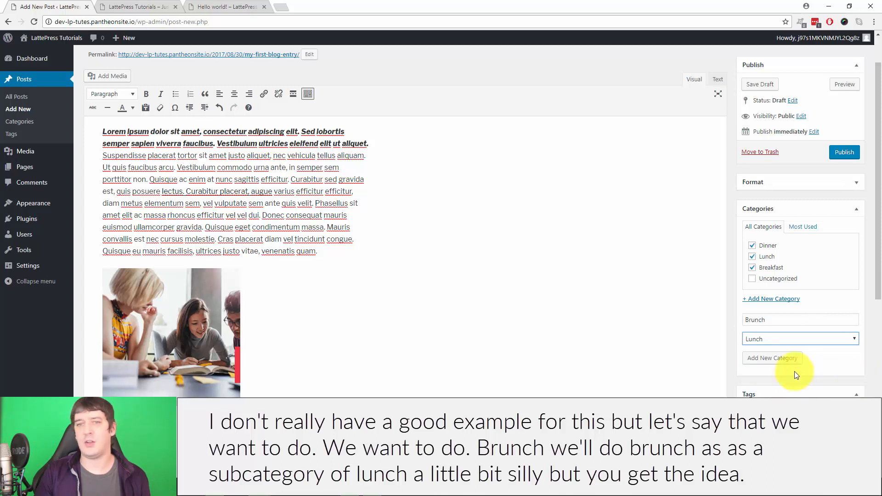
click(755, 365)
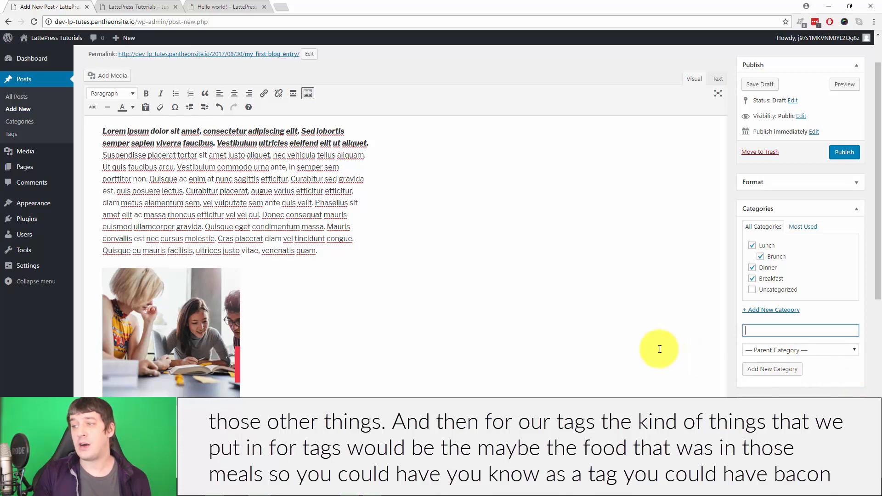
Step: Add the tag bacon and set the existing media library image as the post's featured image
scroll(657, 351, down, 1)
click(662, 362)
scroll(663, 362, down, 2)
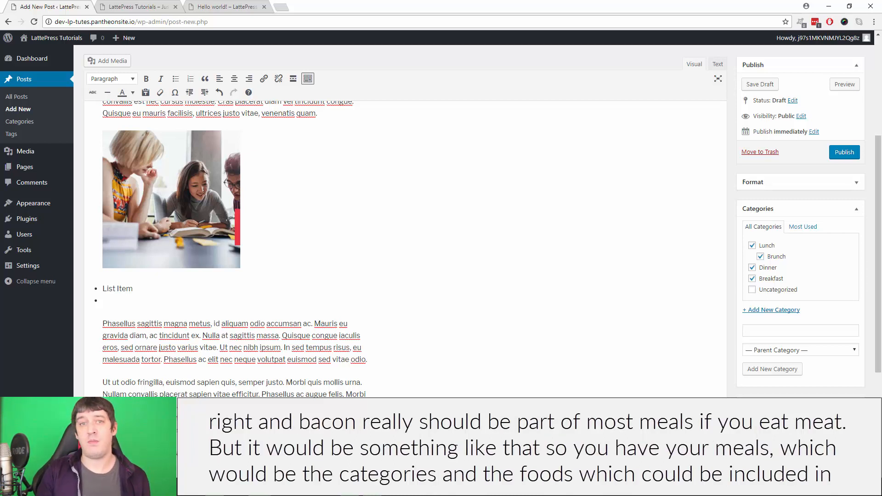
scroll(400, 248, down, 1)
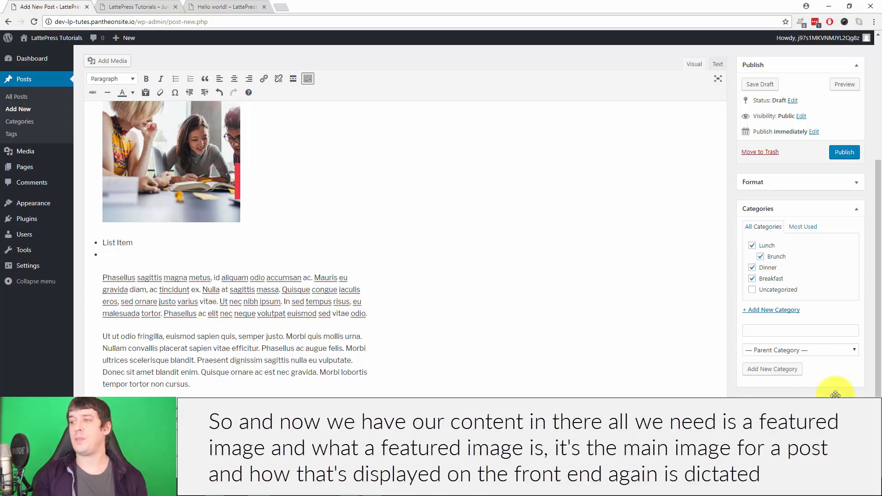
scroll(813, 329, down, 3)
scroll(513, 308, down, 1)
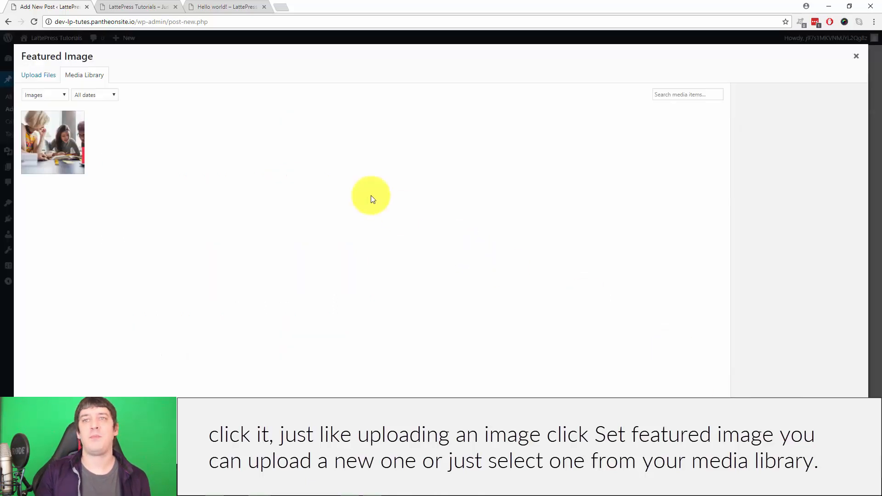
click(53, 138)
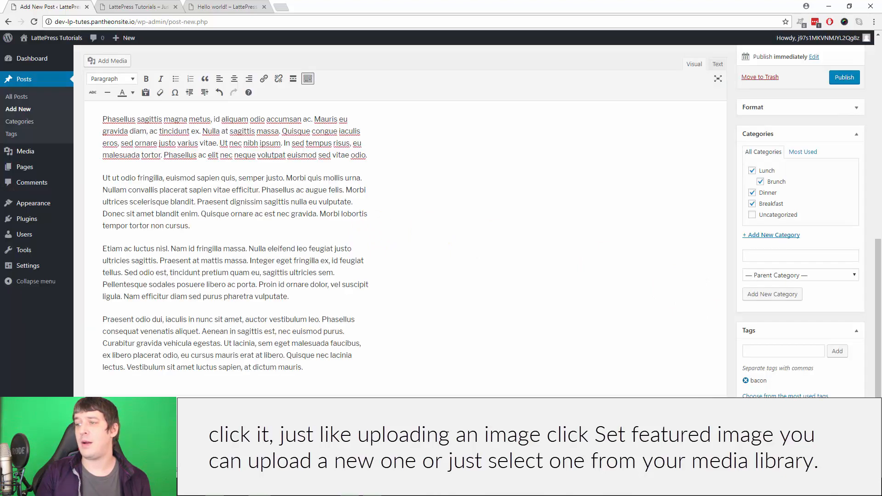
Step: Preview the draft post on the front end, check its featured image and content, and return to the editor
scroll(404, 229, up, 10)
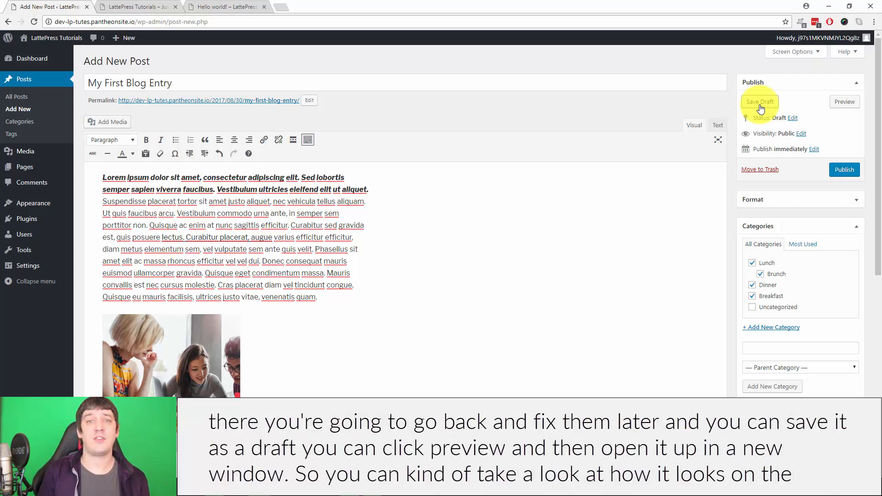
click(844, 102)
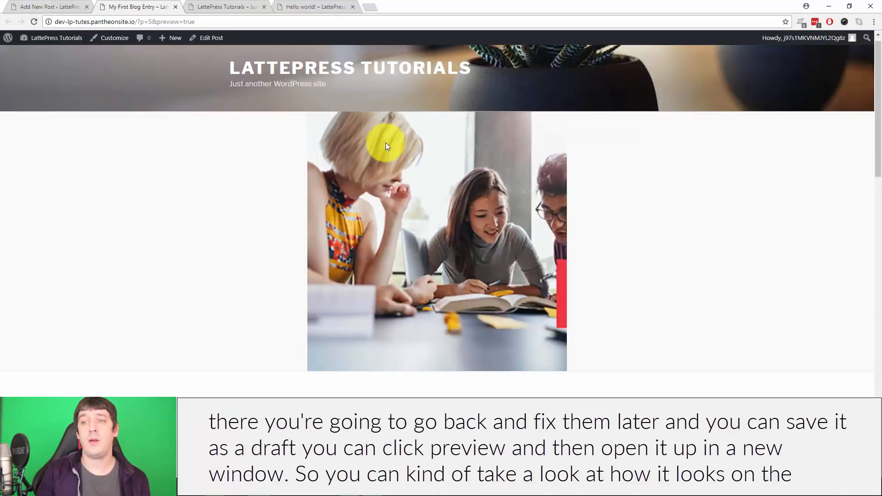
scroll(385, 142, down, 15)
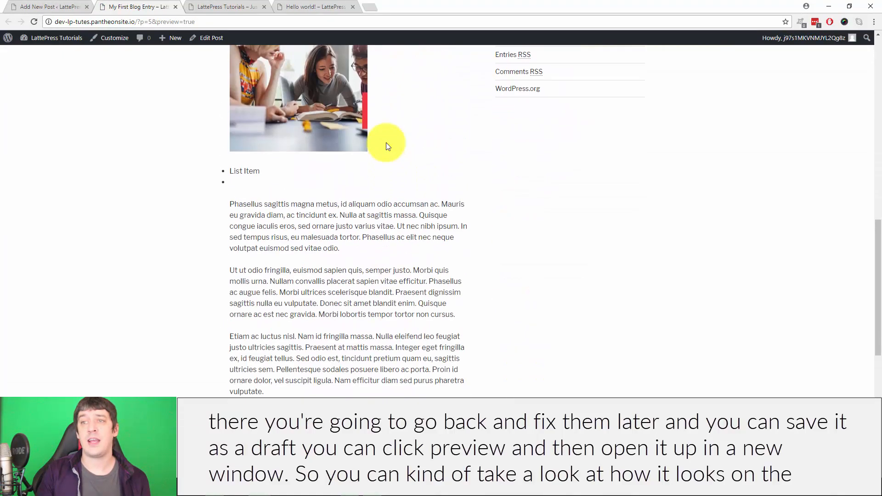
scroll(386, 142, up, 15)
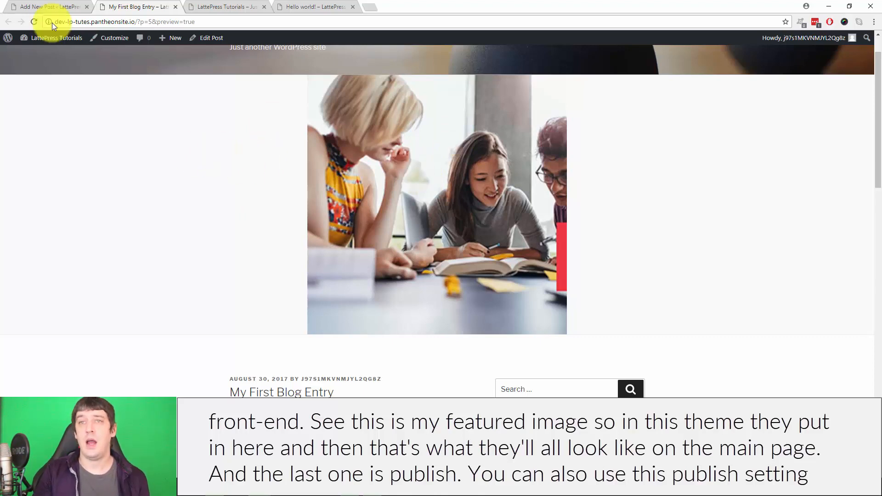
click(50, 6)
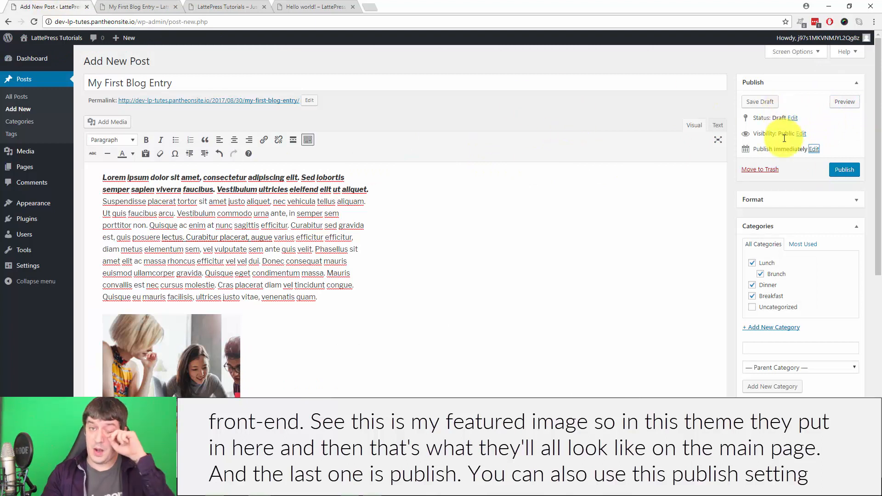
Step: Look at the publish date setting without scheduling, publish the post immediately, and view the live post in a new browser tab
click(814, 150)
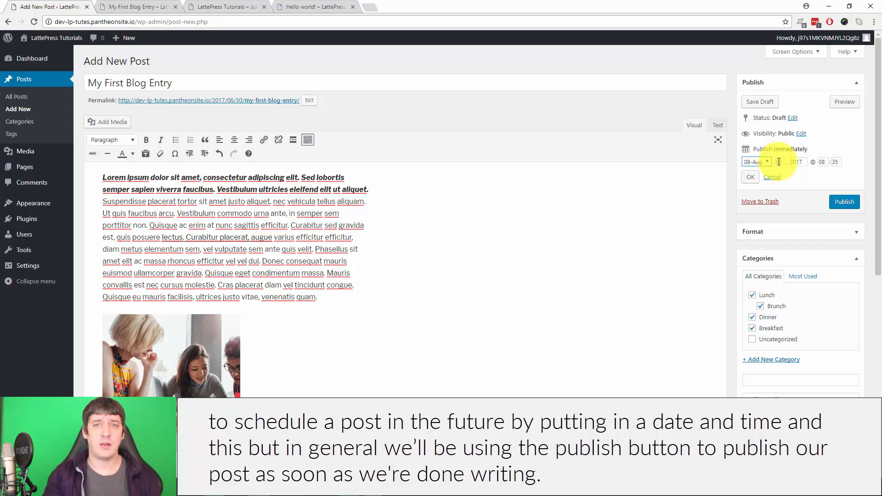
click(843, 203)
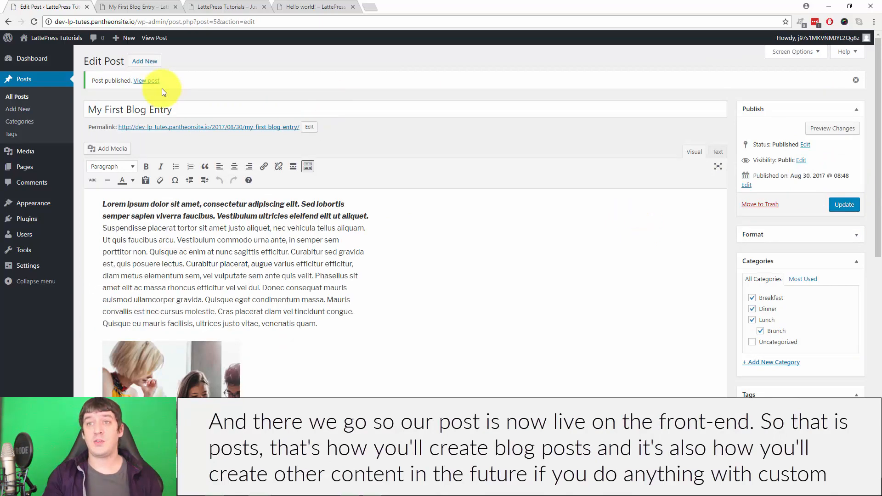
middle_click(146, 81)
click(209, 6)
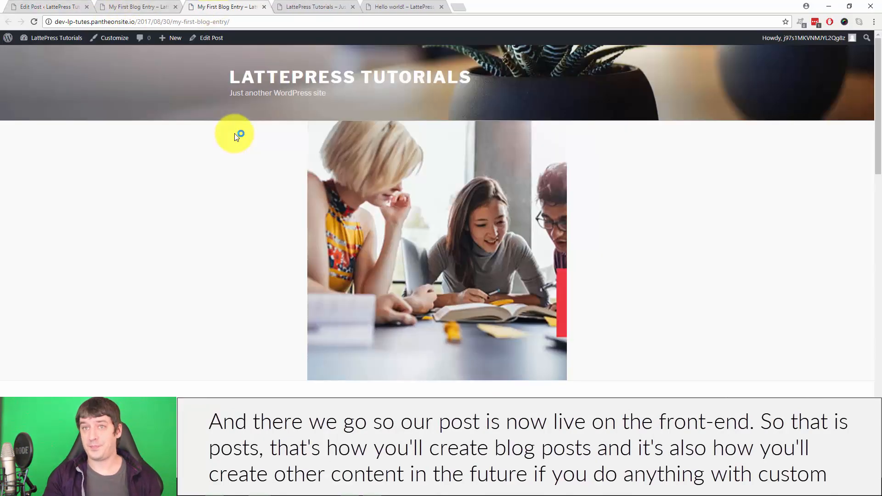
click(35, 7)
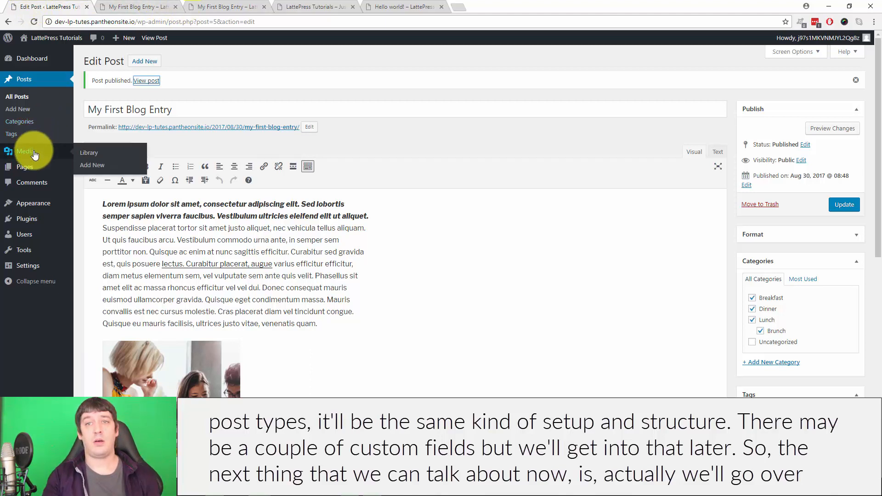
Step: Examine the site's post categories and the parent options for a new category, and open the tags management page
click(21, 122)
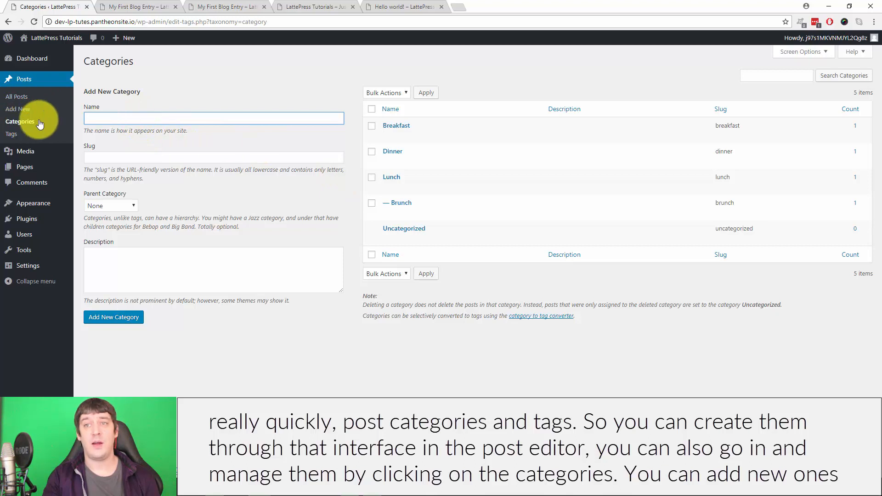
click(114, 206)
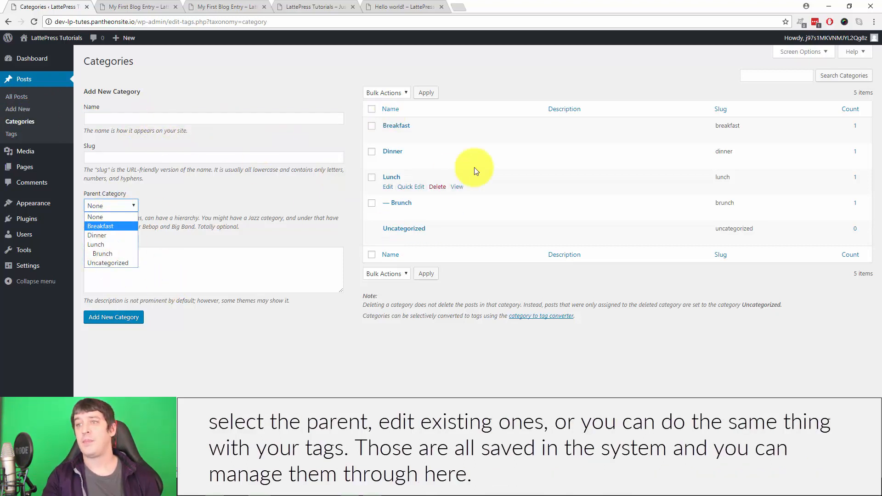
click(67, 138)
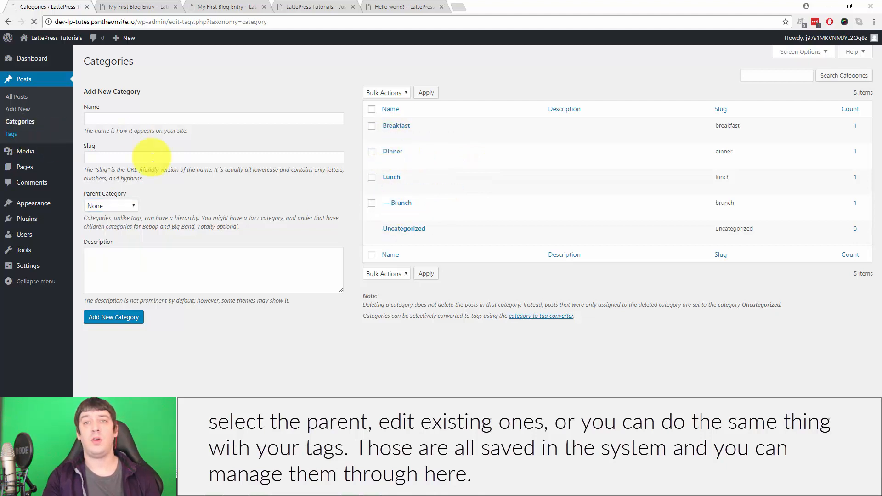